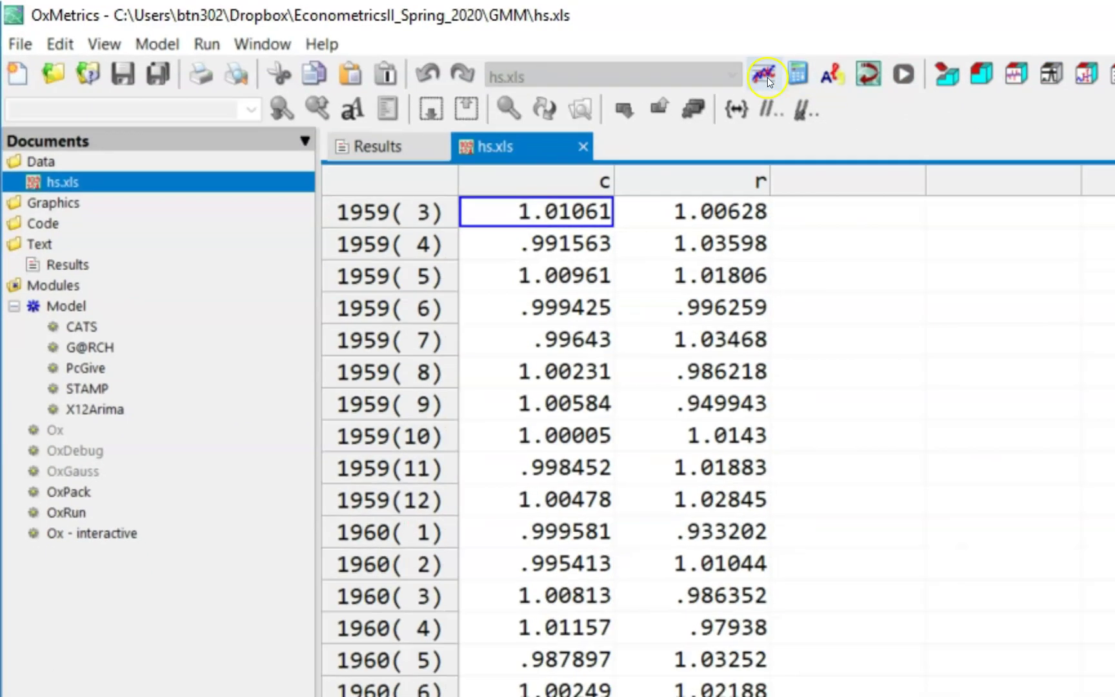
- Graph c and r as separate actual-series plots, then return to the GMM lecture slides
{"action": "left_click", "coordinate": [853, 83]}
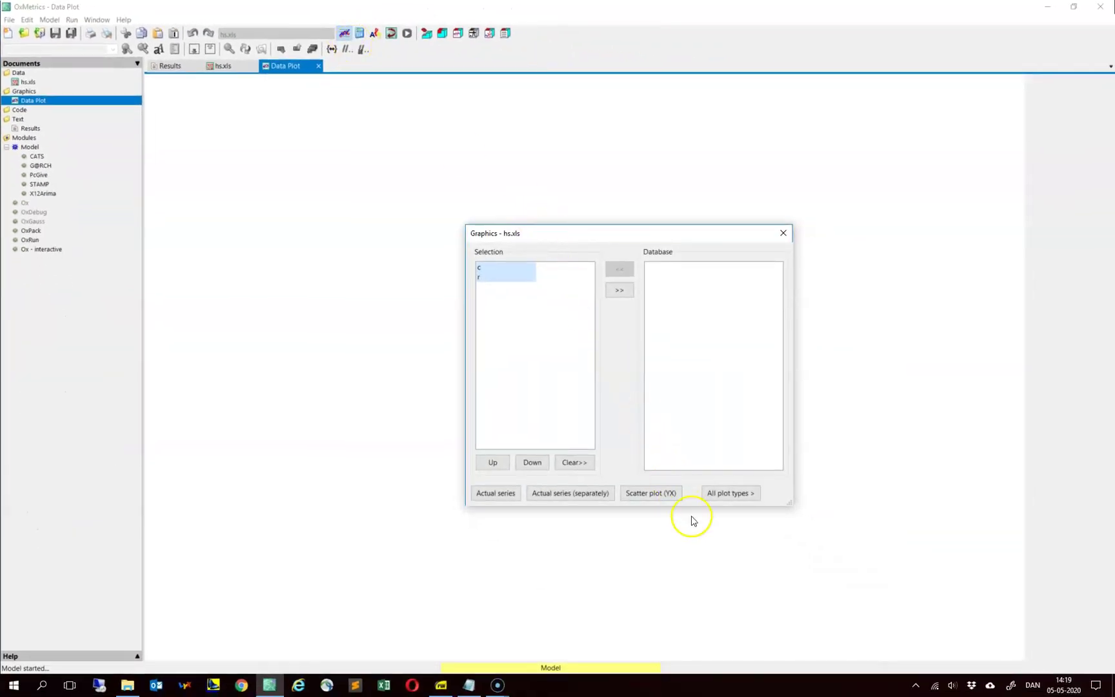
{"action": "left_click", "coordinate": [486, 496]}
{"action": "left_click", "coordinate": [607, 493]}
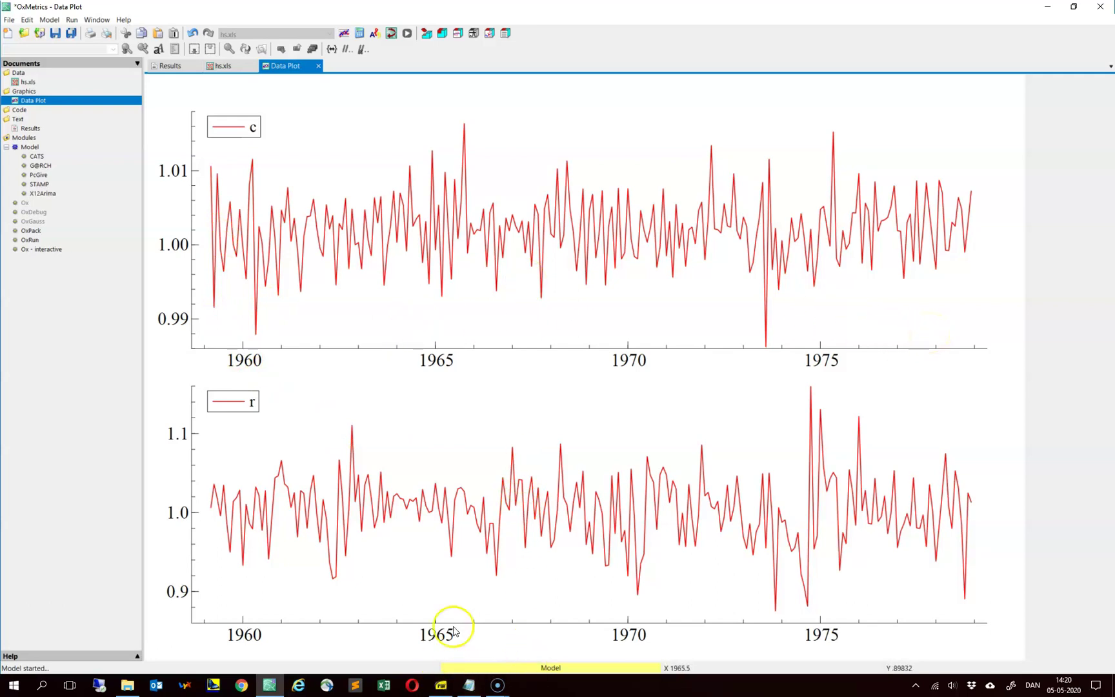
{"action": "left_click", "coordinate": [440, 689]}
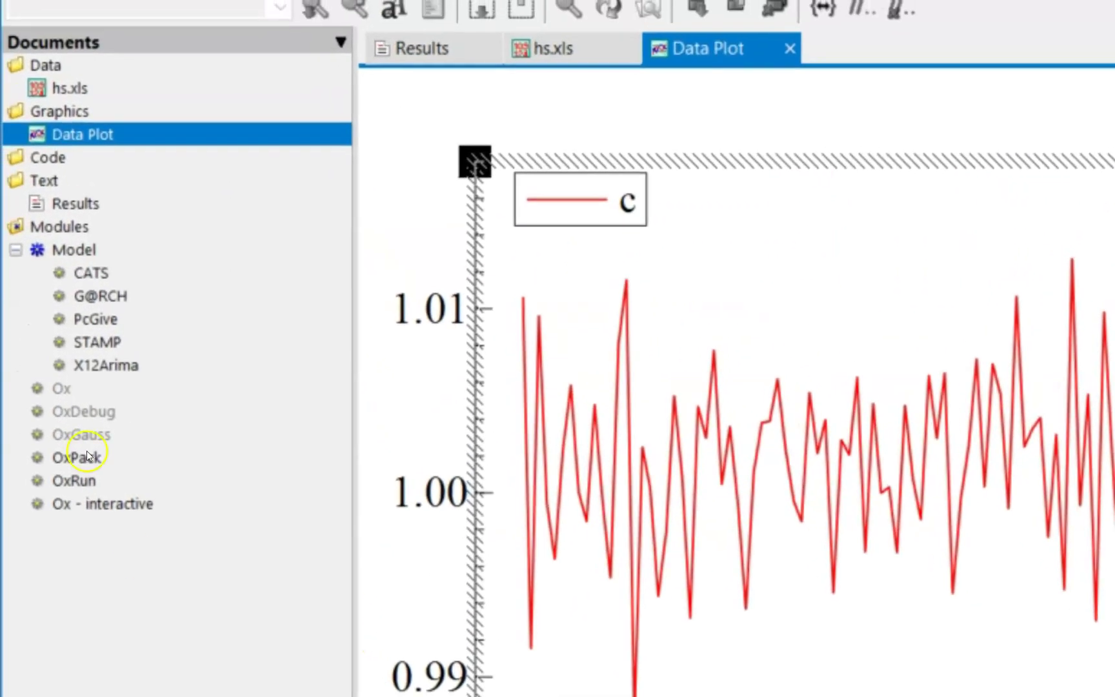
- Start a new OxPack GMM model and add c and r as model variables
{"action": "double_click", "coordinate": [87, 457]}
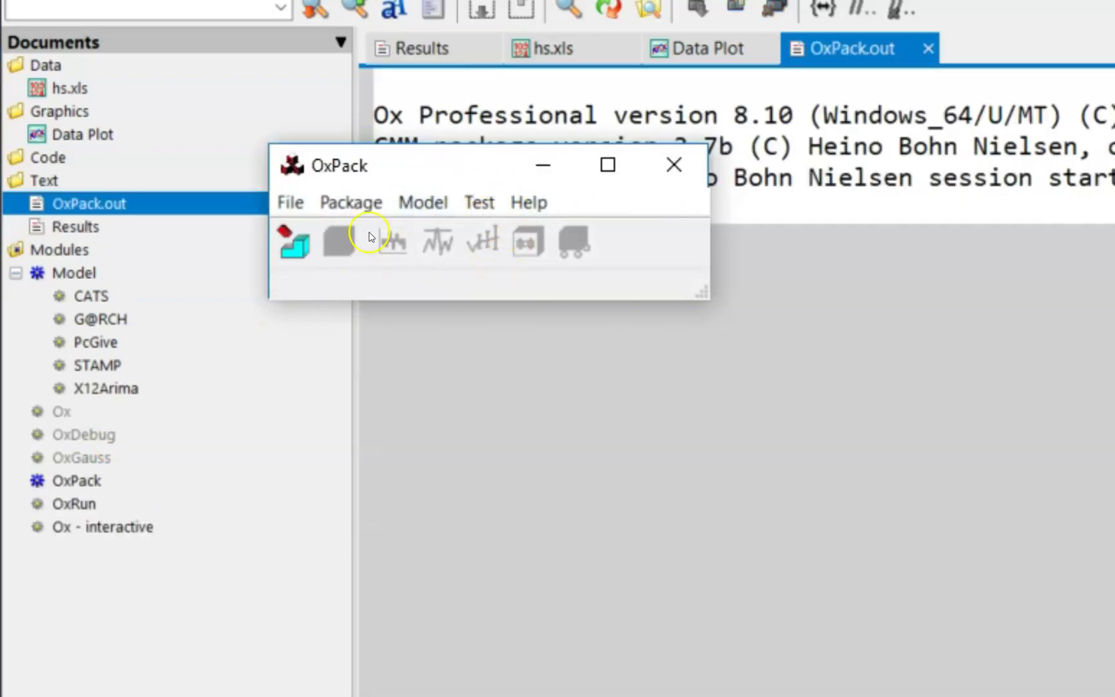
{"action": "left_click", "coordinate": [353, 202]}
{"action": "left_click", "coordinate": [249, 262]}
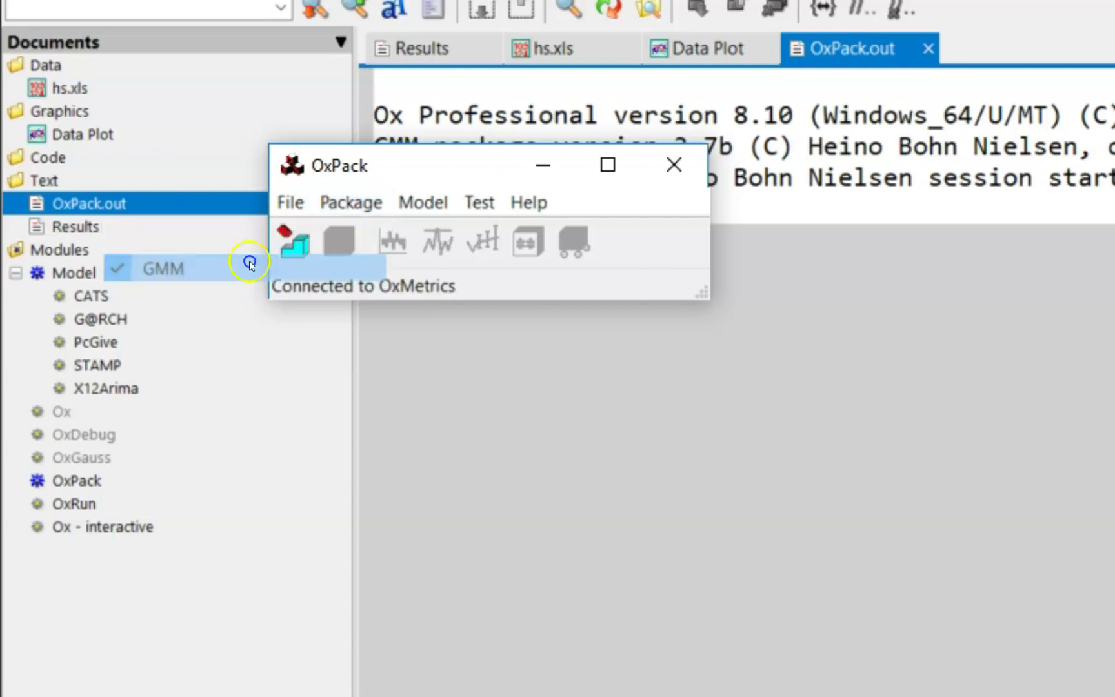
{"action": "left_click", "coordinate": [299, 241]}
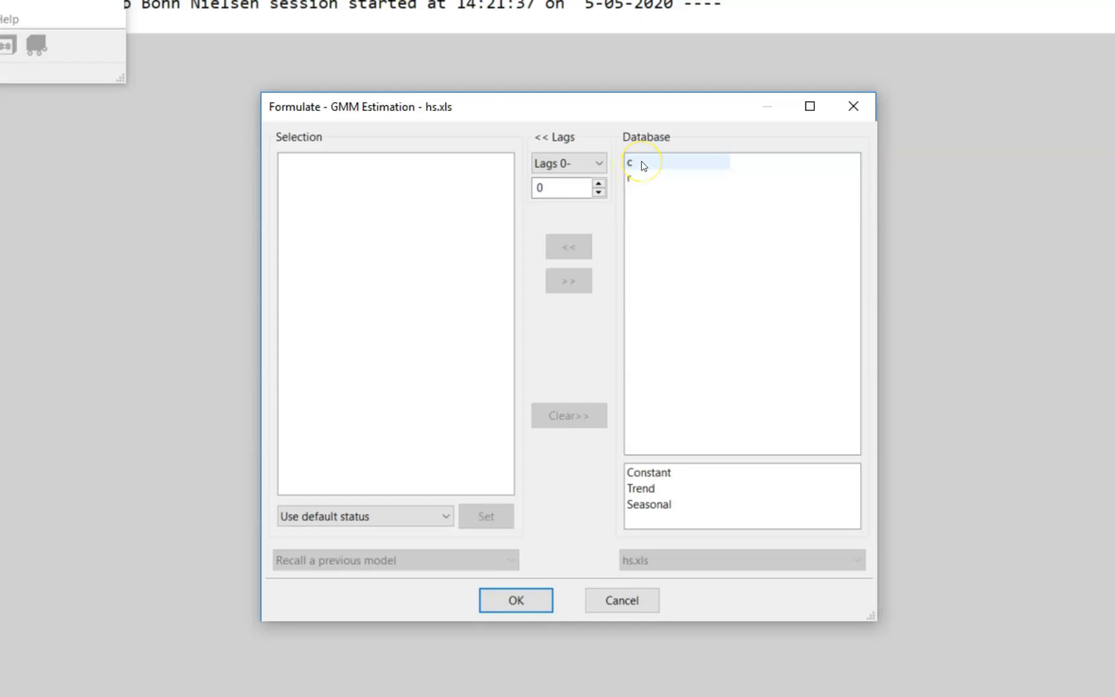
{"action": "double_click", "coordinate": [644, 165]}
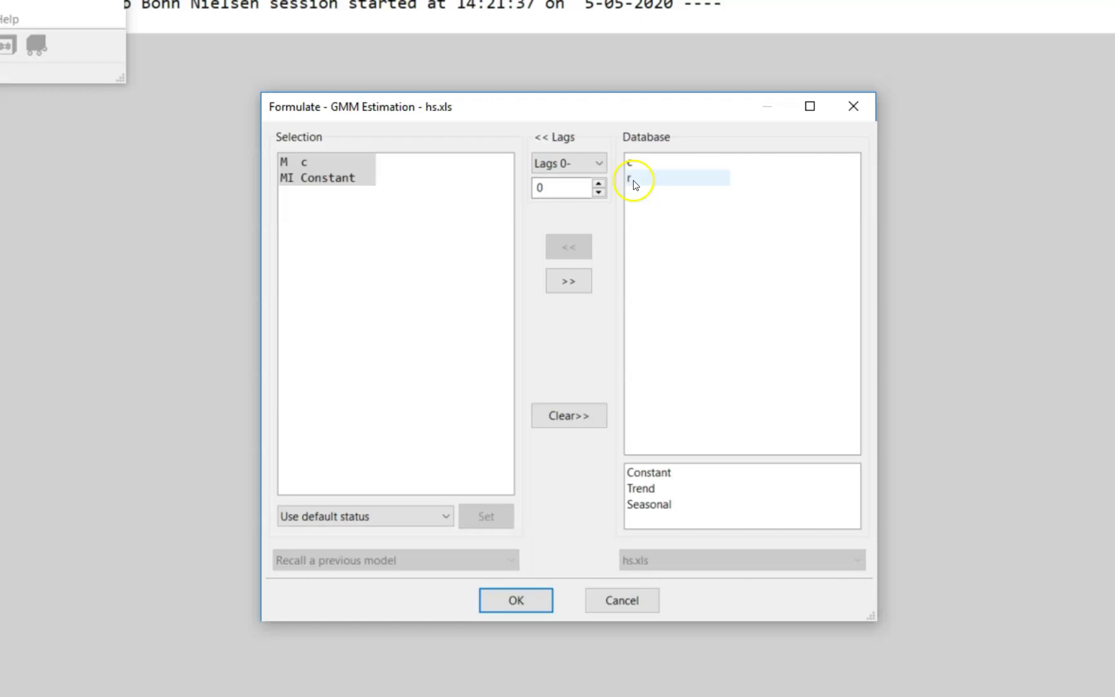
{"action": "double_click", "coordinate": [634, 180]}
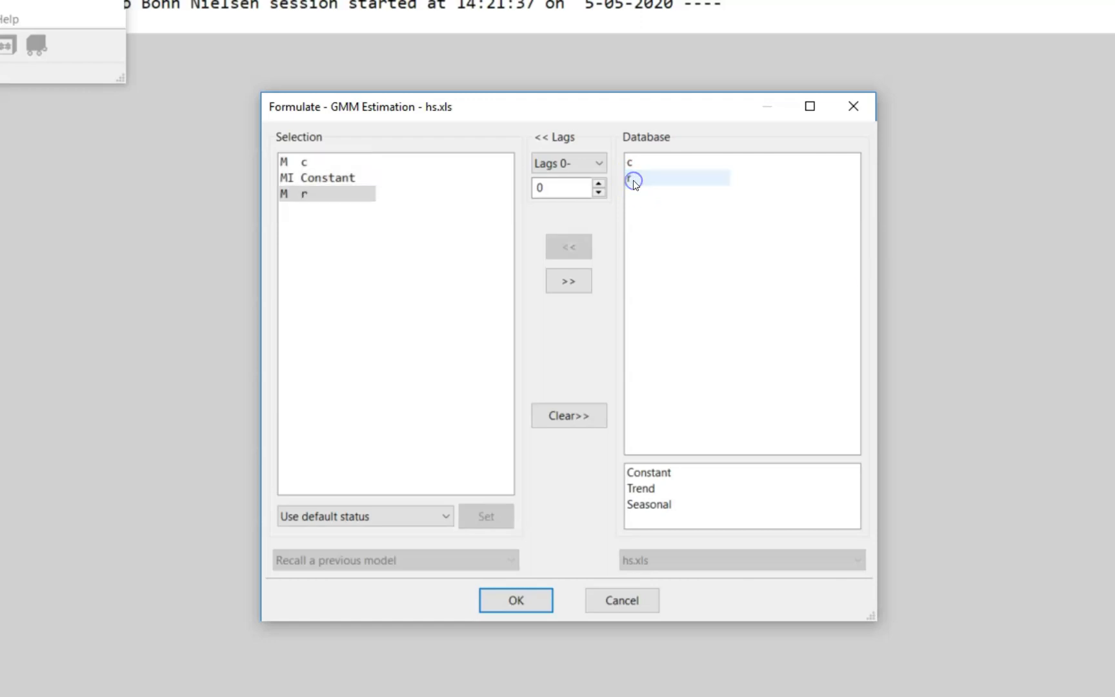
- Change Constant's status to instrument
{"action": "double_click", "coordinate": [346, 175]}
{"action": "left_click", "coordinate": [302, 179]}
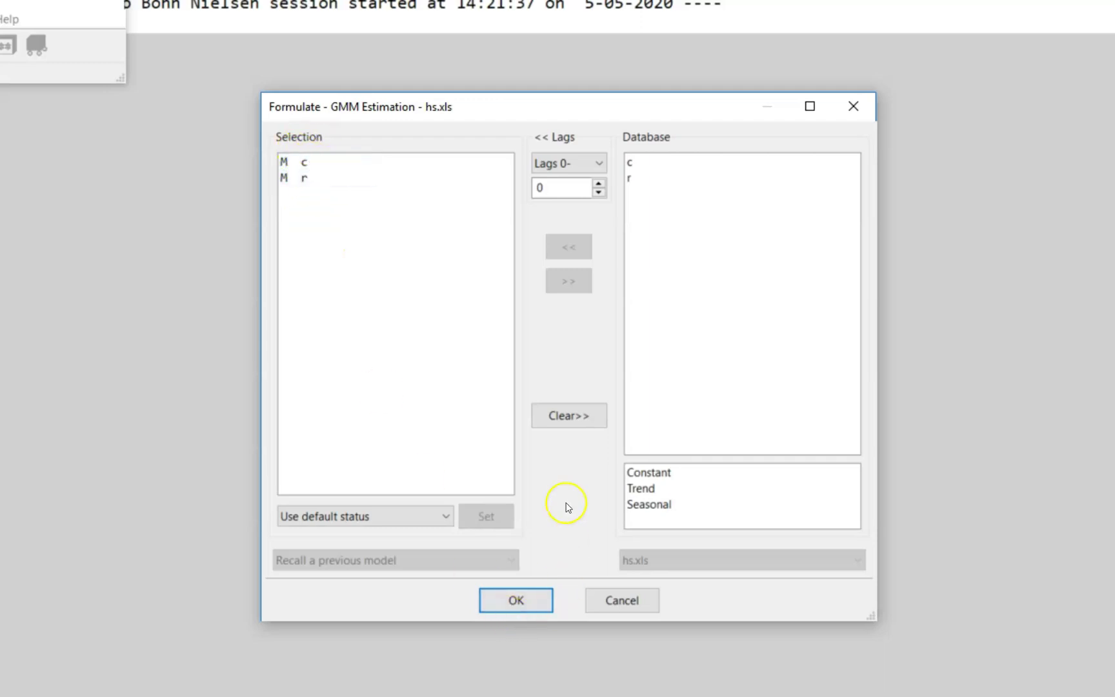
{"action": "left_click", "coordinate": [417, 517]}
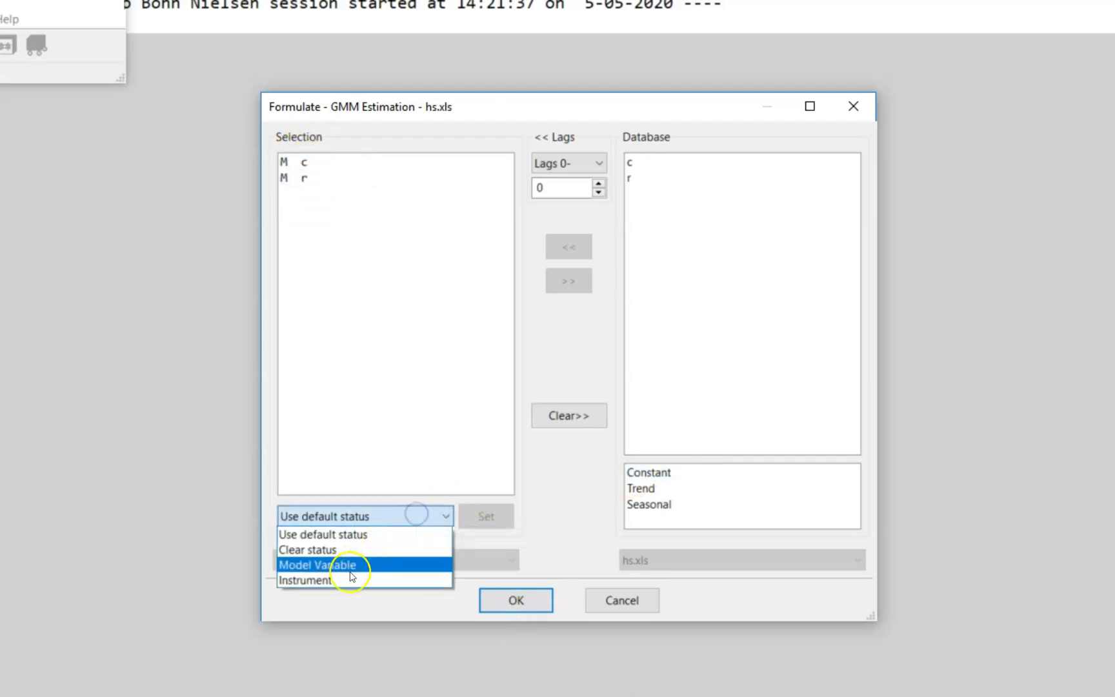
{"action": "left_click", "coordinate": [348, 578]}
{"action": "left_click", "coordinate": [415, 517]}
{"action": "left_click", "coordinate": [386, 546]}
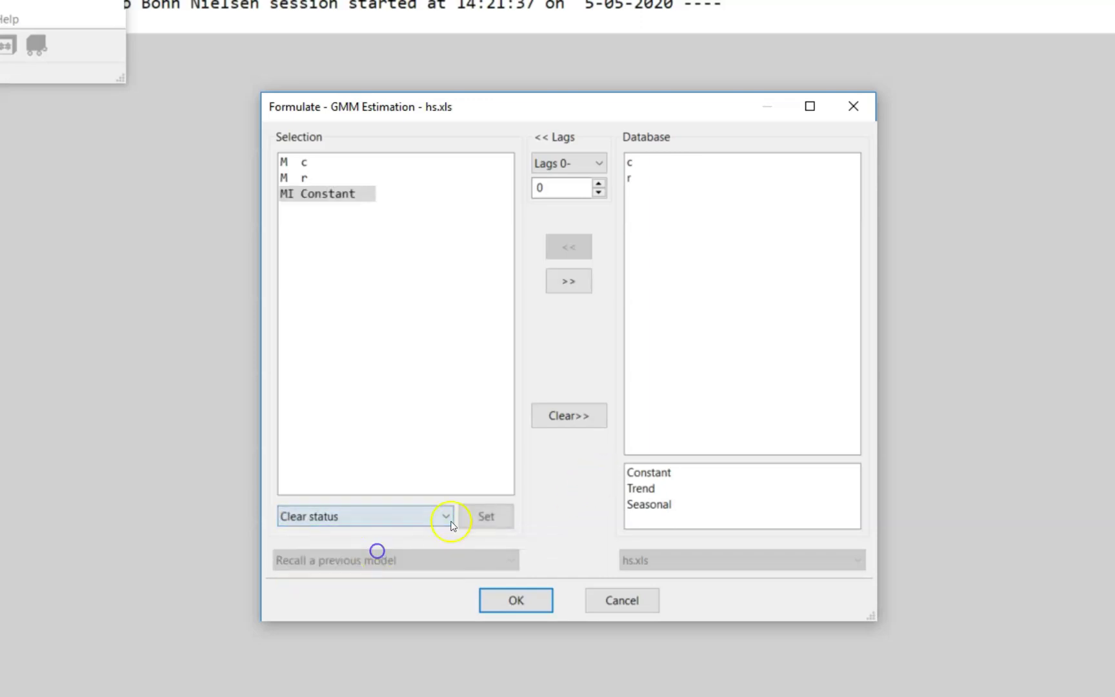
{"action": "left_click", "coordinate": [486, 517]}
{"action": "left_click", "coordinate": [350, 194]}
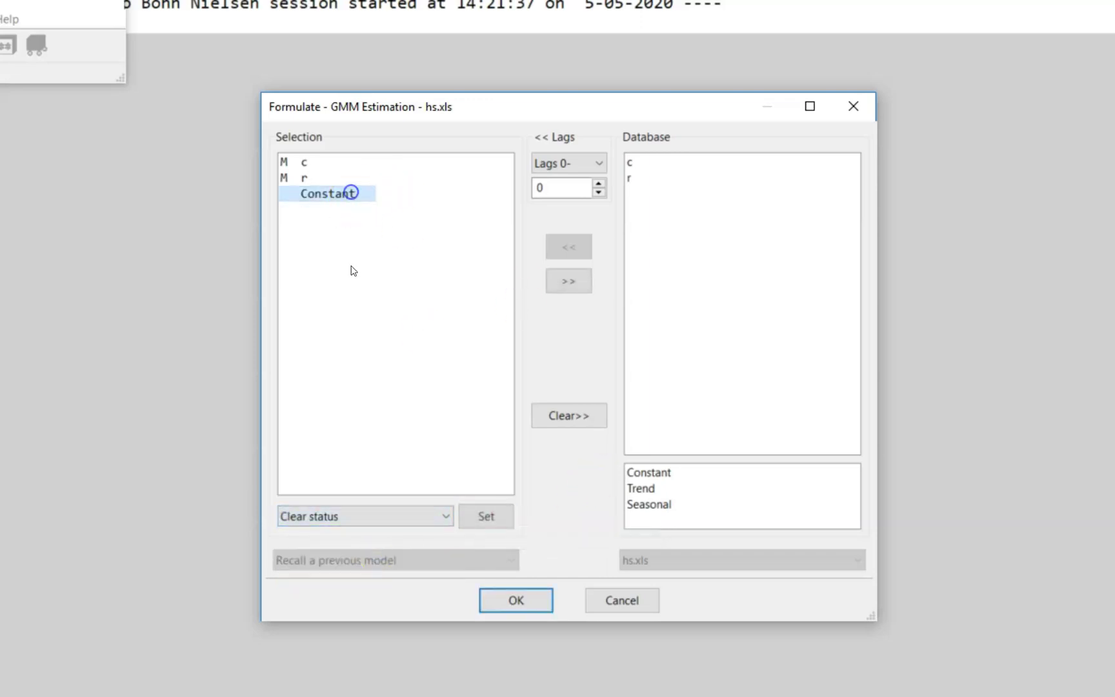
{"action": "left_click", "coordinate": [362, 517]}
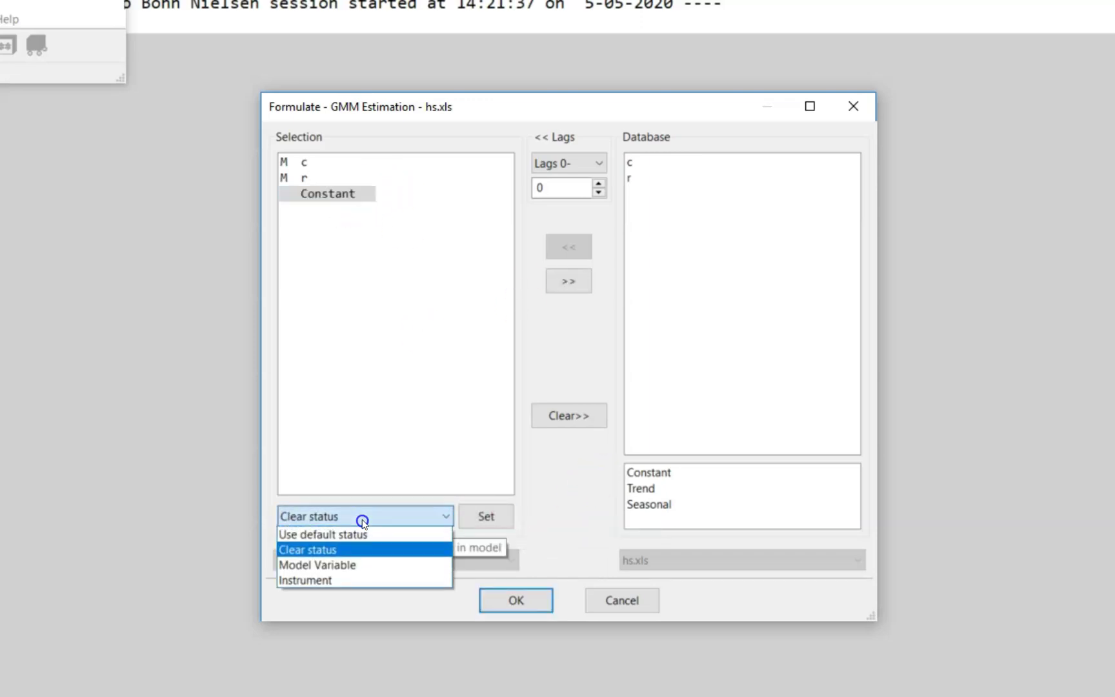
{"action": "left_click", "coordinate": [325, 579]}
{"action": "left_click", "coordinate": [486, 516]}
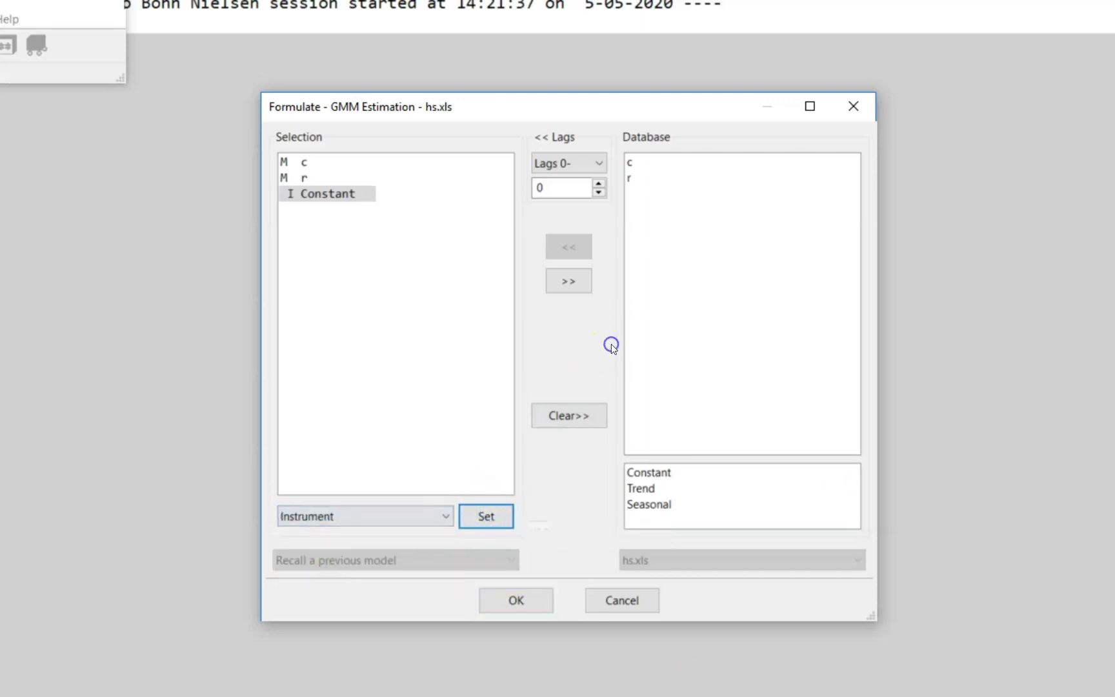
- Add c_1 and r_1 as lag-1 instruments and accept the formulation
{"action": "left_click", "coordinate": [599, 184]}
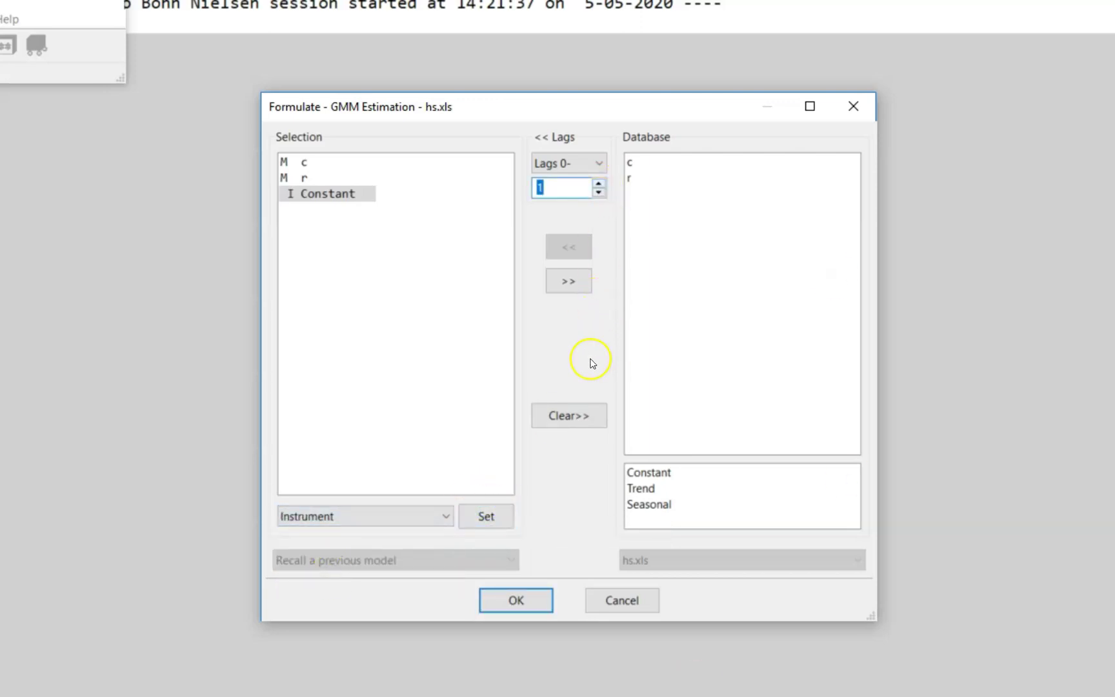
{"action": "double_click", "coordinate": [635, 163]}
{"action": "double_click", "coordinate": [639, 184]}
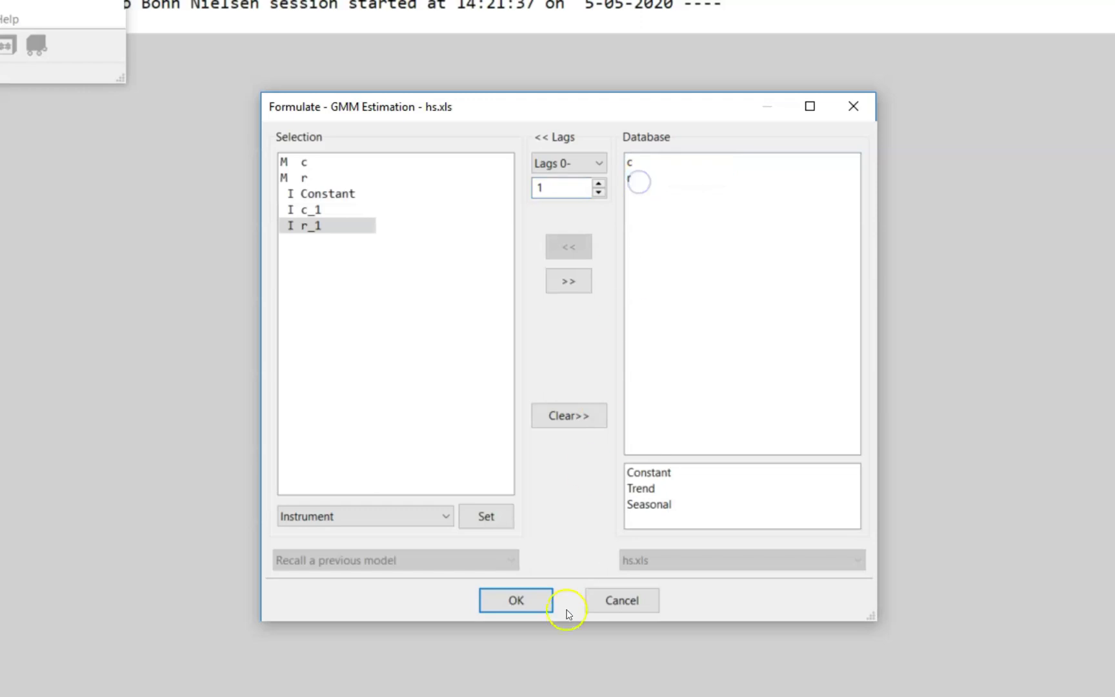
{"action": "left_click", "coordinate": [529, 597]}
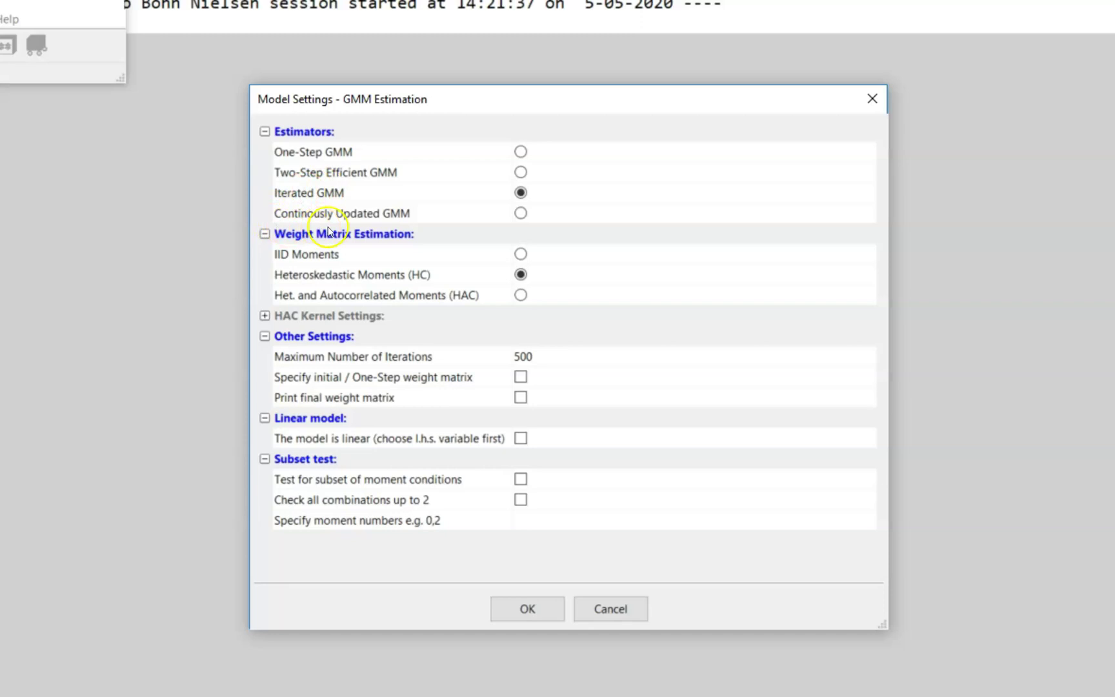
- Select Two-Step Efficient GMM in Model Settings and confirm
{"action": "left_click", "coordinate": [520, 172]}
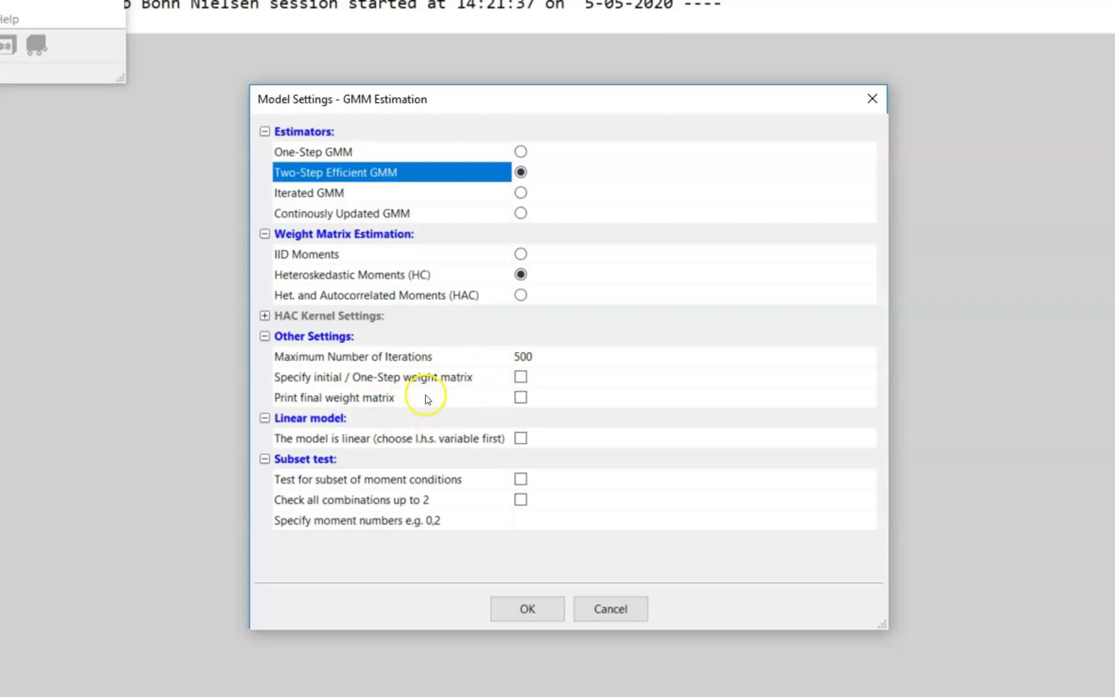
{"action": "left_click", "coordinate": [530, 610]}
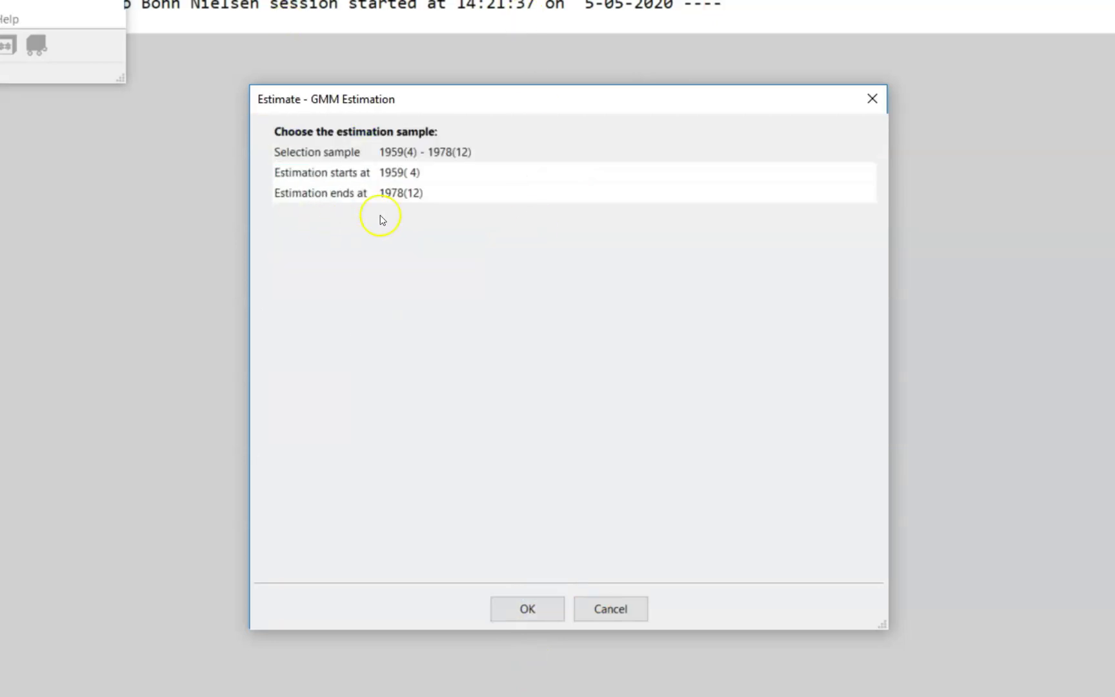
- Accept the 1959(4)–1978(12) estimation sample and proceed to the moment conditions
{"action": "left_click", "coordinate": [533, 606]}
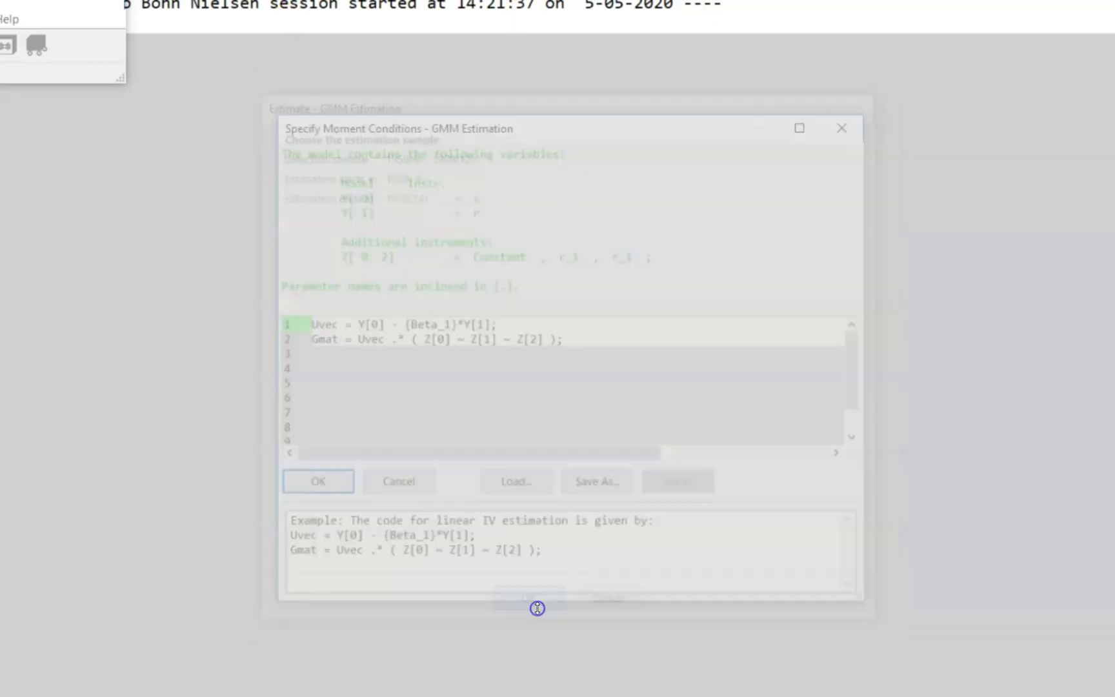
{"action": "left_click", "coordinate": [619, 601]}
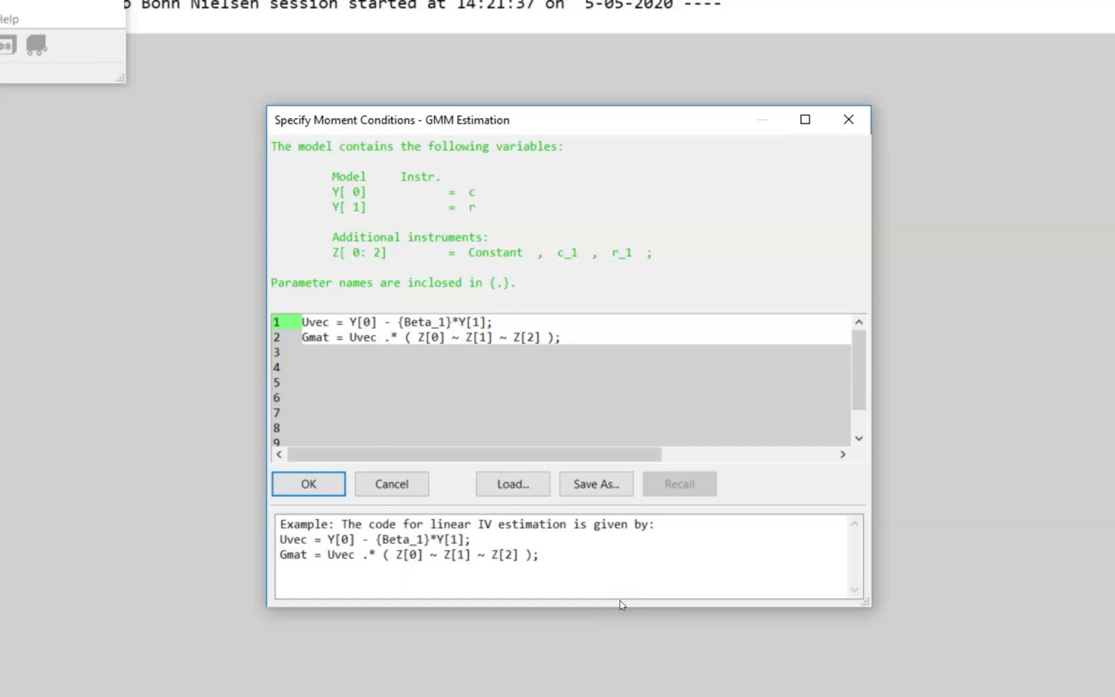
{"action": "left_click", "coordinate": [584, 337]}
- Replace the moment-condition code with the pasted nonlinear CCAPM Uvec and Gmat definitions
{"action": "left_click", "coordinate": [635, 336]}
{"action": "key", "text": "ctrl+a"}
{"action": "type", "text": "Uvec = ({delta}*(Y[0].^(-{gamma})).*Y[1]-1); \tGmat = Uvec .* ( Z[0] ~ Z[1] ~ Z[2] );"}
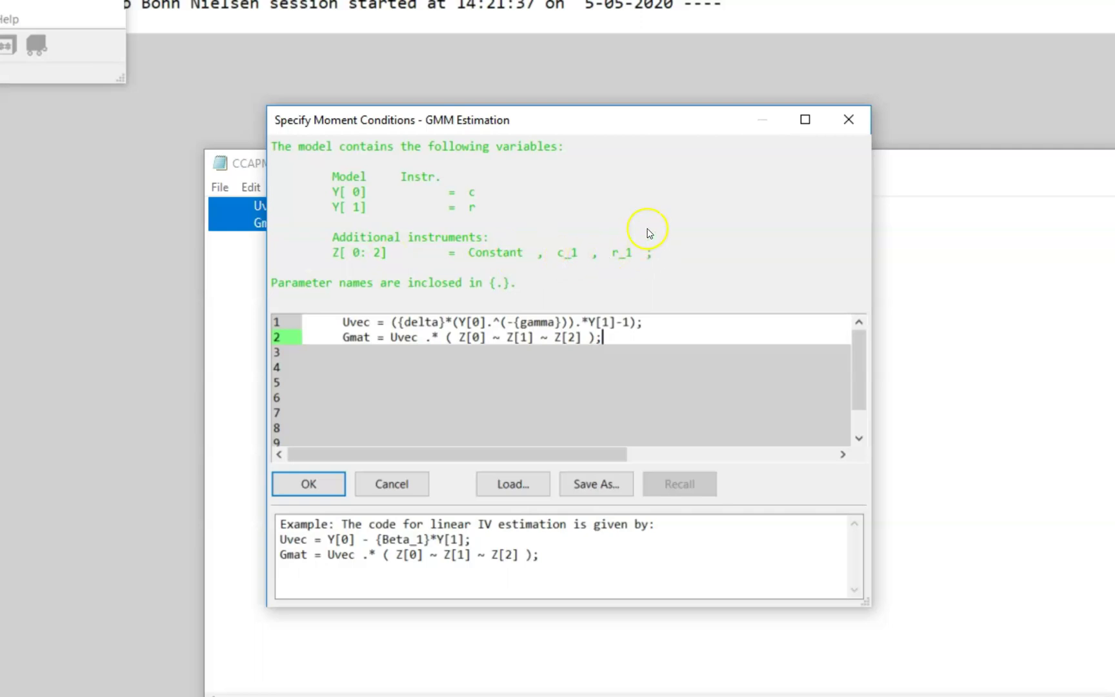
{"action": "left_click", "coordinate": [655, 322]}
{"action": "left_click_drag", "start_coordinate": [326, 321], "coordinate": [377, 322]}
{"action": "left_click", "coordinate": [657, 326]}
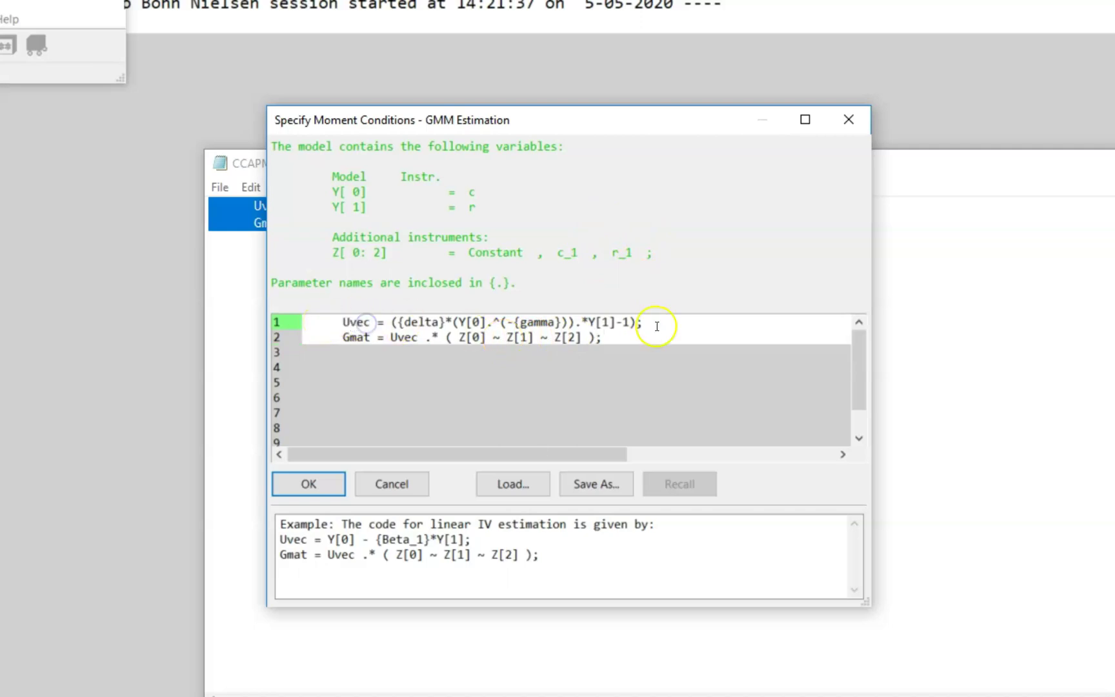